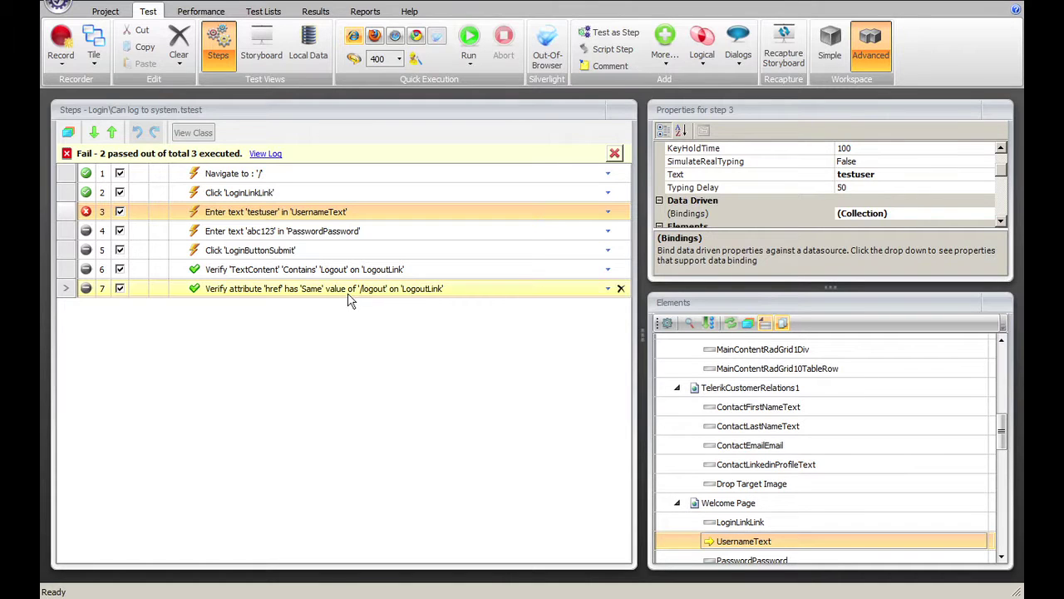
Review the failure information for step 3 in the test's execution log, and close the log
click(262, 154)
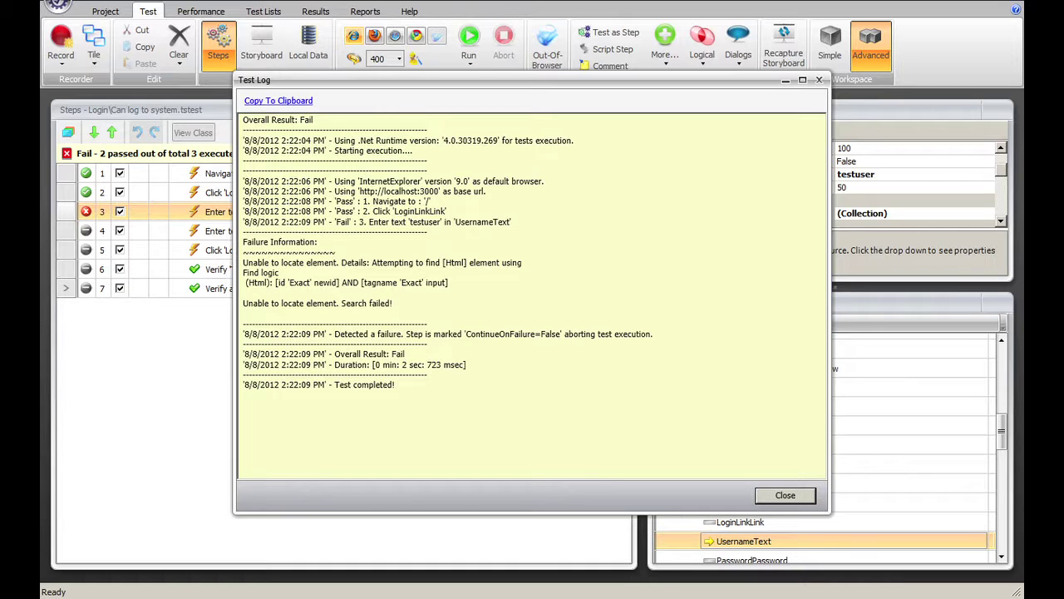
drag(449, 283, 243, 262)
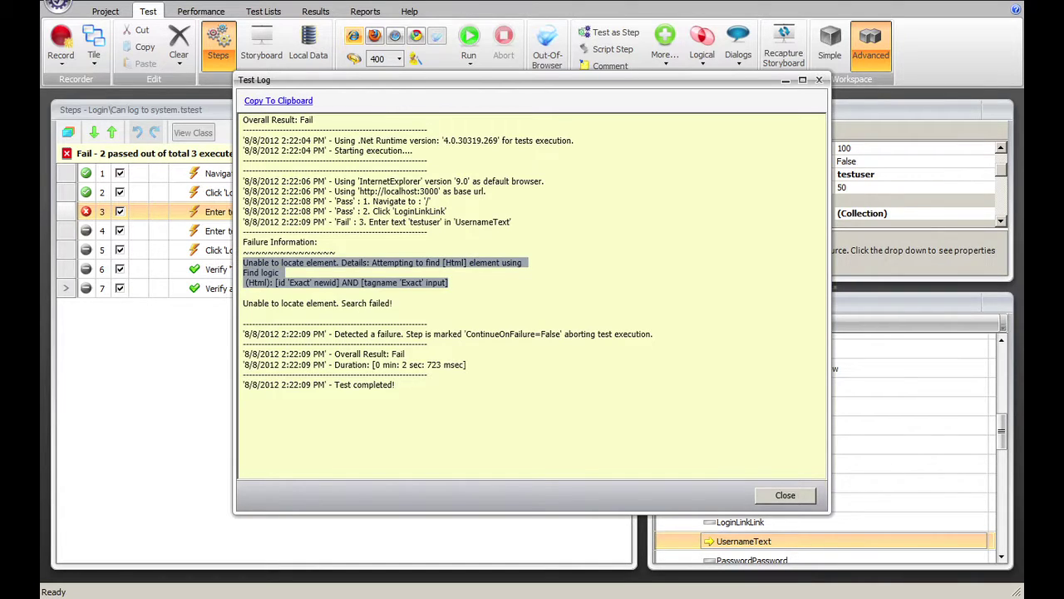
click(785, 496)
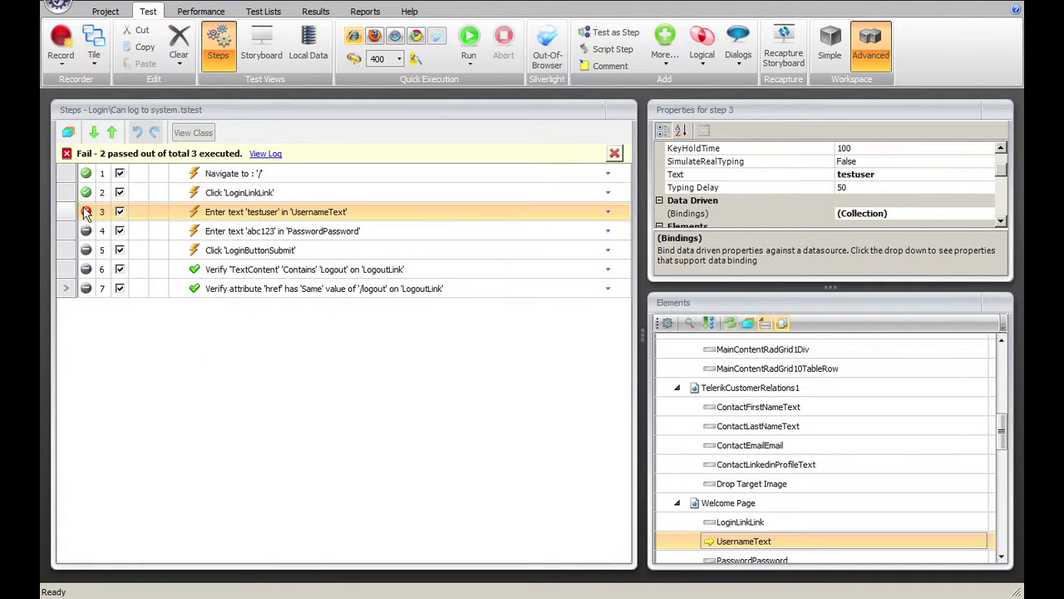
Inspect the failure details of step 3, including its error summary and the page image captured at the time of failure
mouse_move(89, 215)
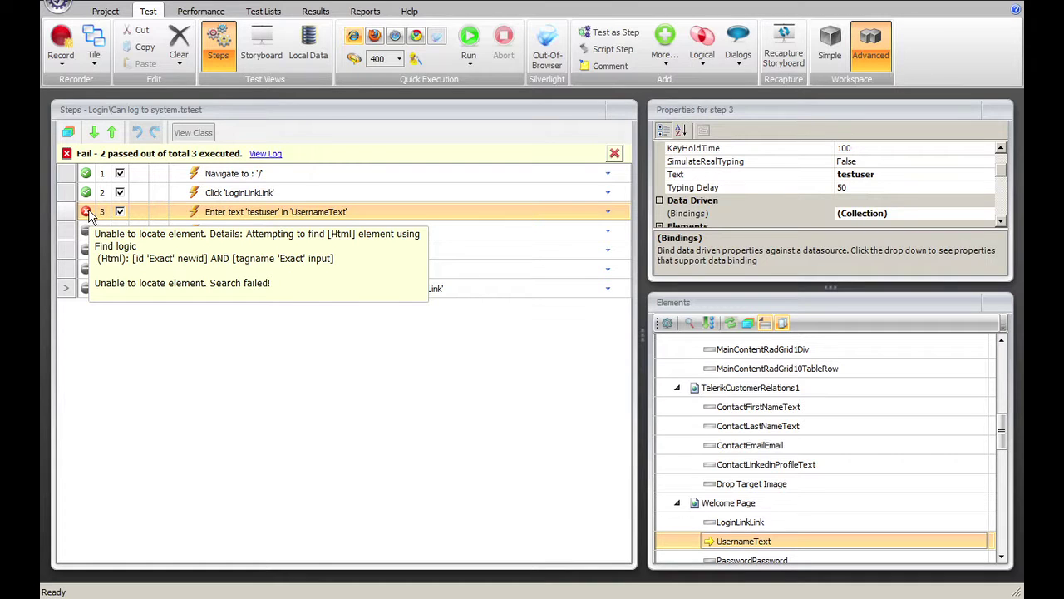
click(87, 212)
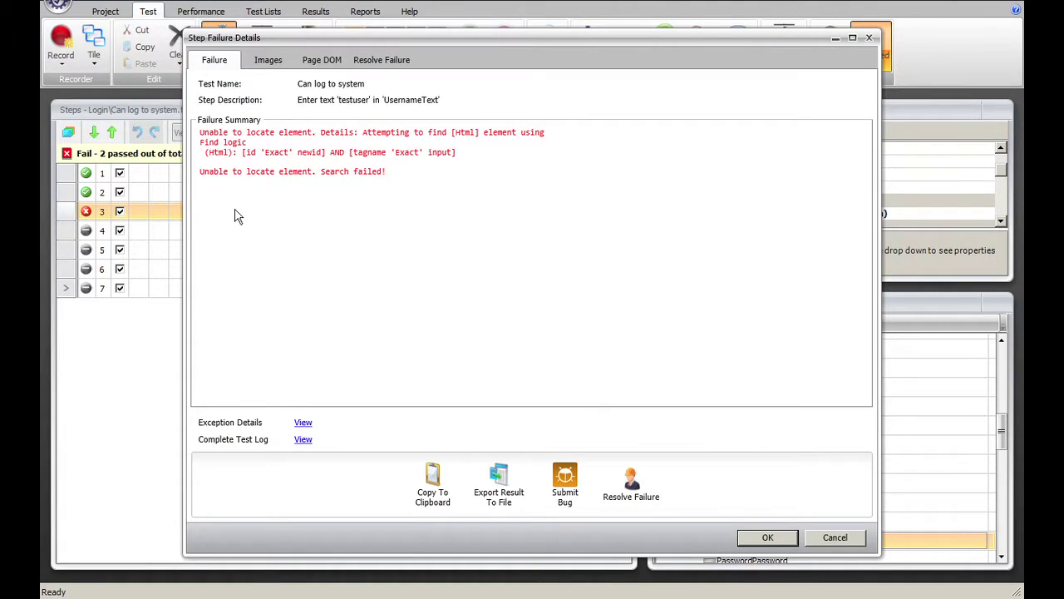
click(253, 64)
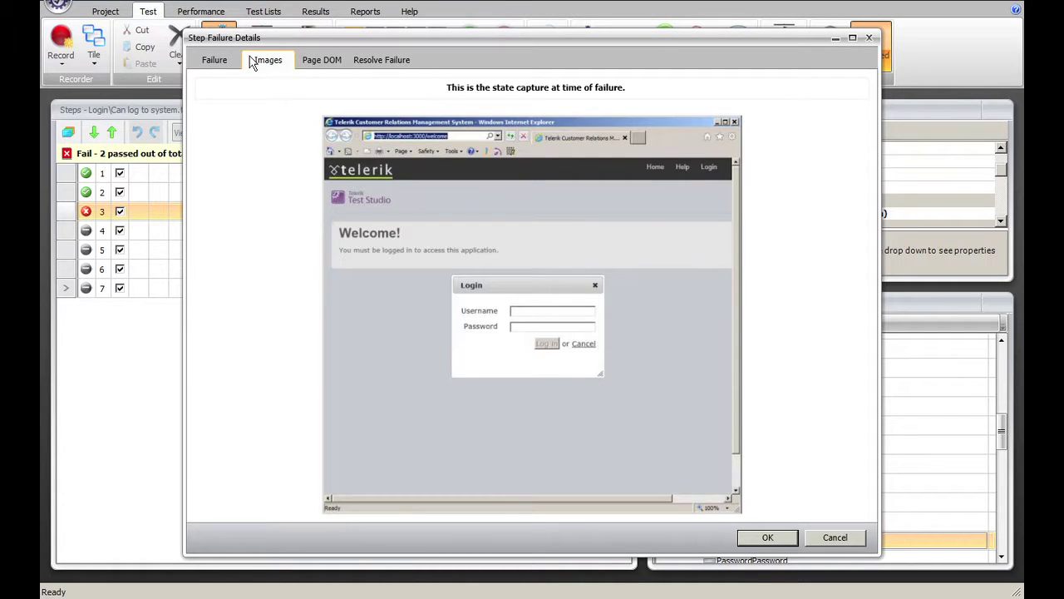
key(Escape)
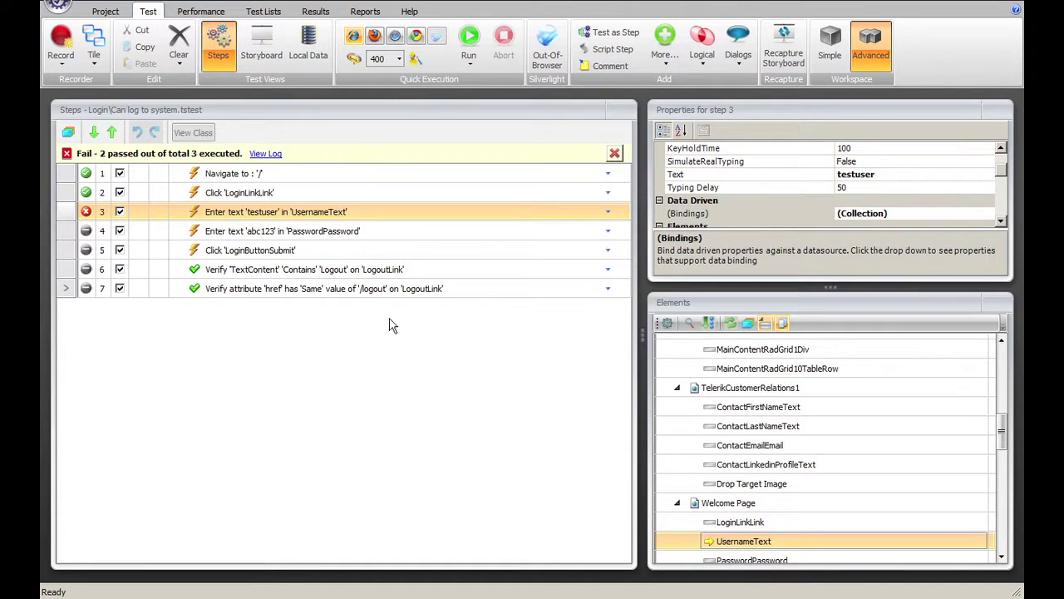
Configure quick execution to auto-pause on all errors
click(416, 61)
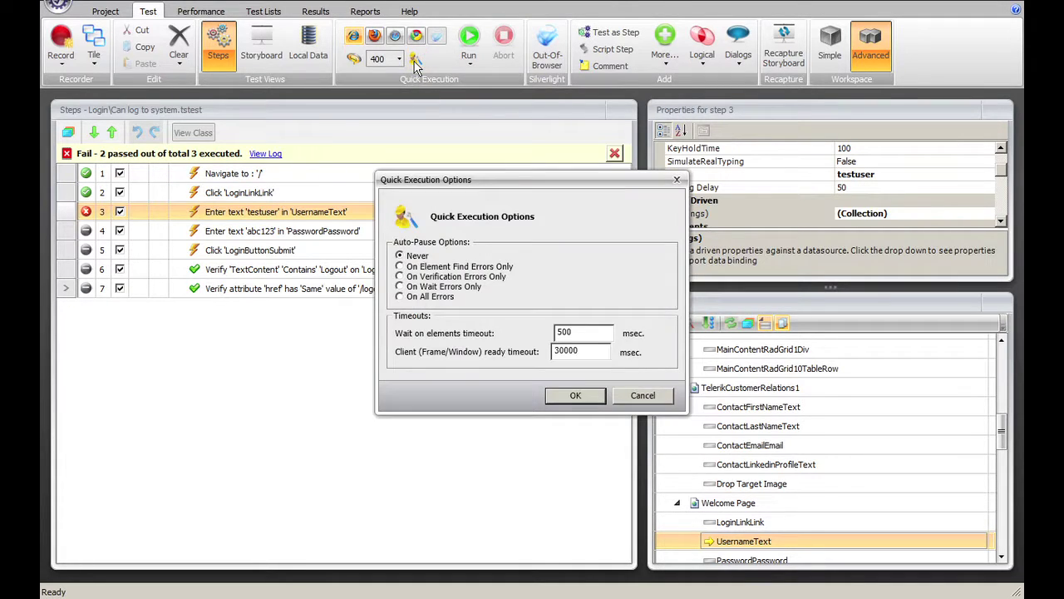
click(401, 297)
click(572, 396)
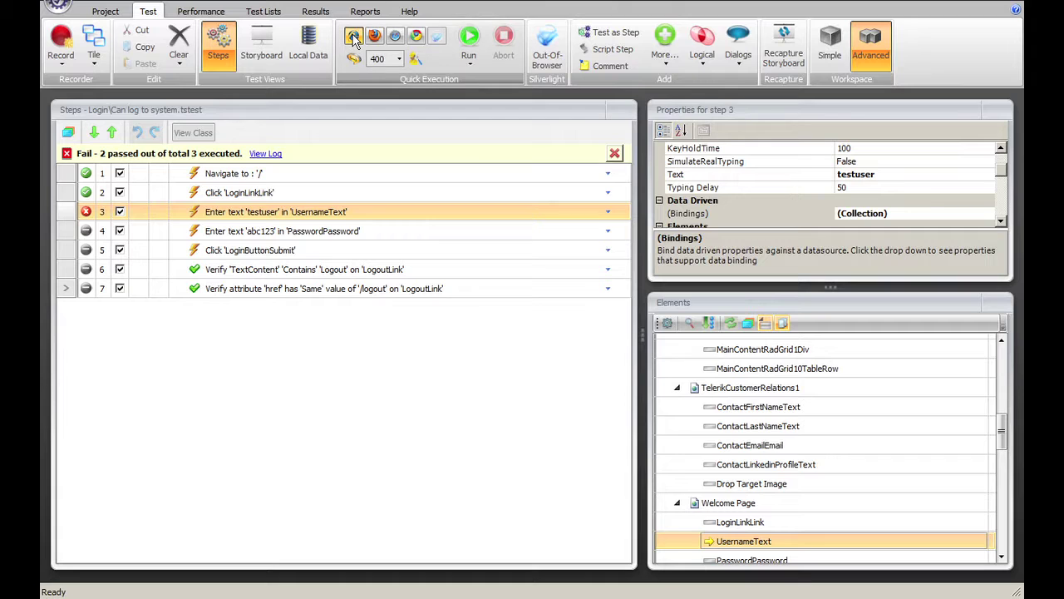
Run the test until it pauses at the failing step, and open the find settings of UsernameText to diagnose the failure
click(471, 39)
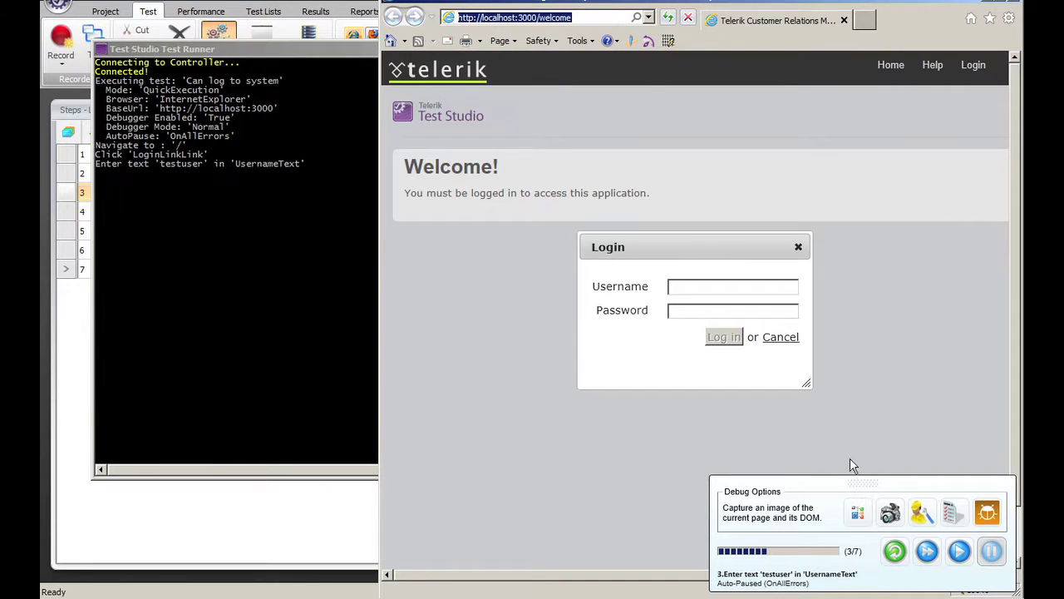
drag(865, 482, 844, 397)
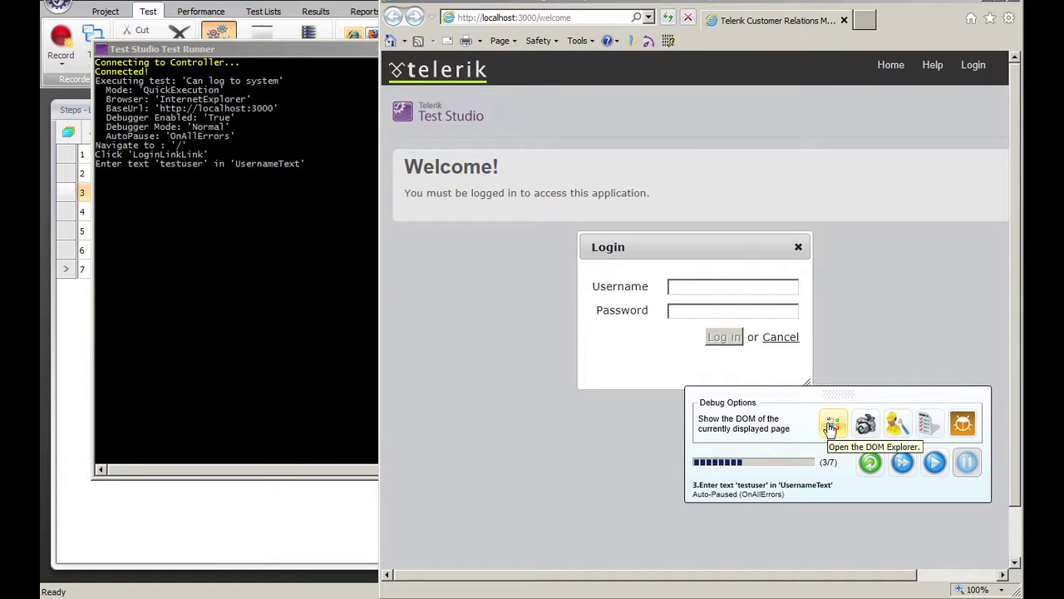
click(897, 425)
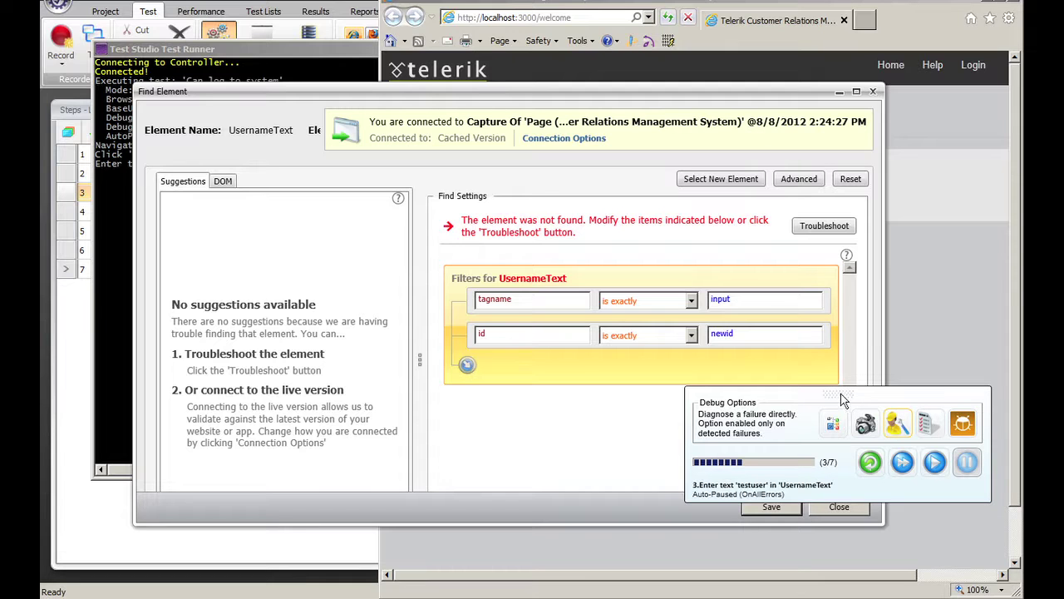
drag(733, 93, 662, 34)
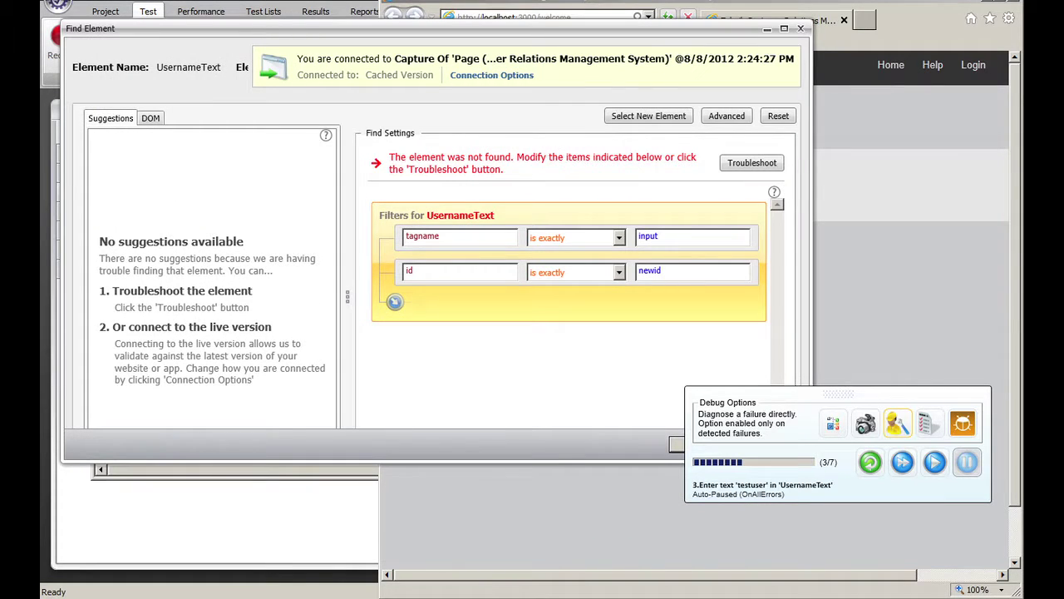
Set the id filter value for UsernameText to "username"
mouse_move(665, 272)
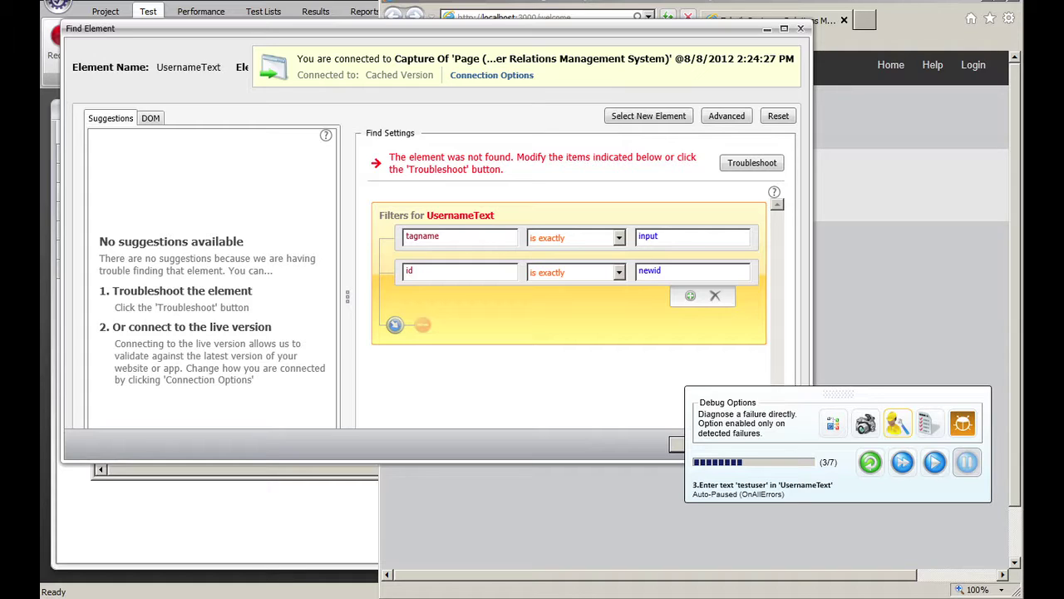
double_click(650, 270)
text(username)
mouse_move(623, 285)
click(682, 271)
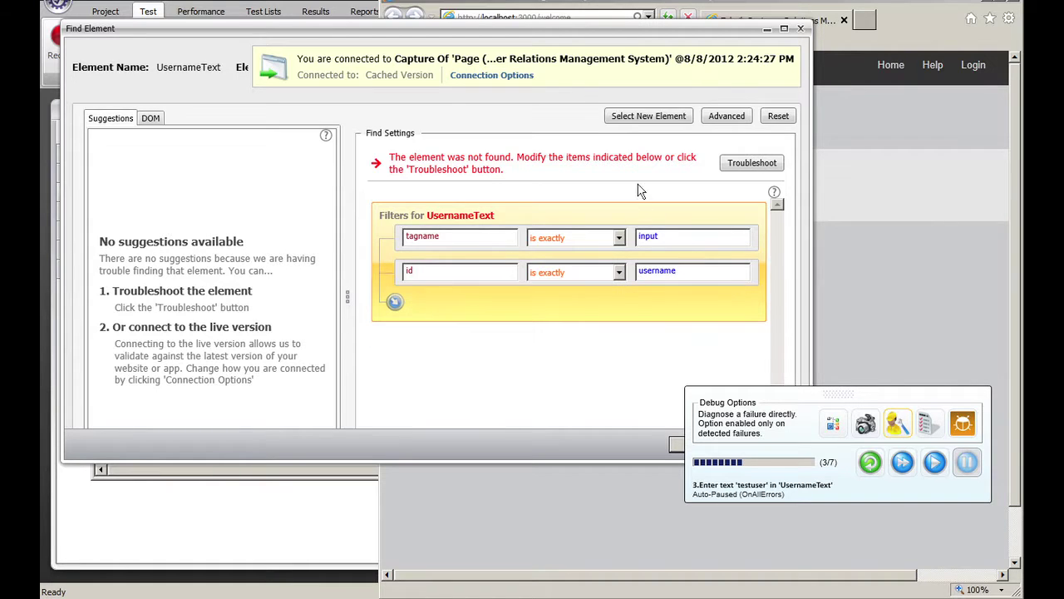
Search the page DOM for "usernam", choose the username text input as the new target element, and save its find settings
click(642, 125)
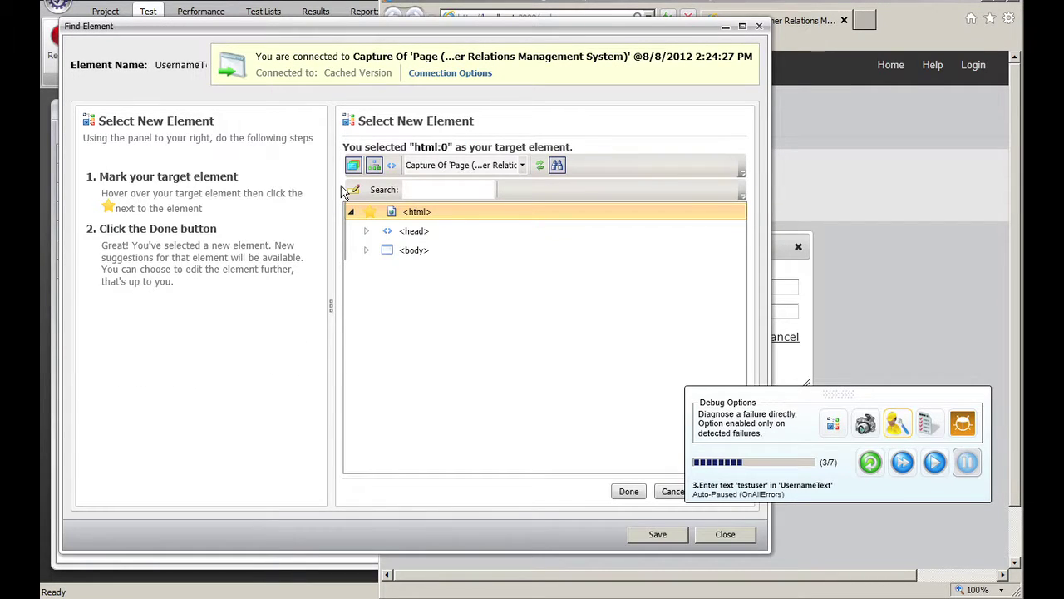
click(366, 250)
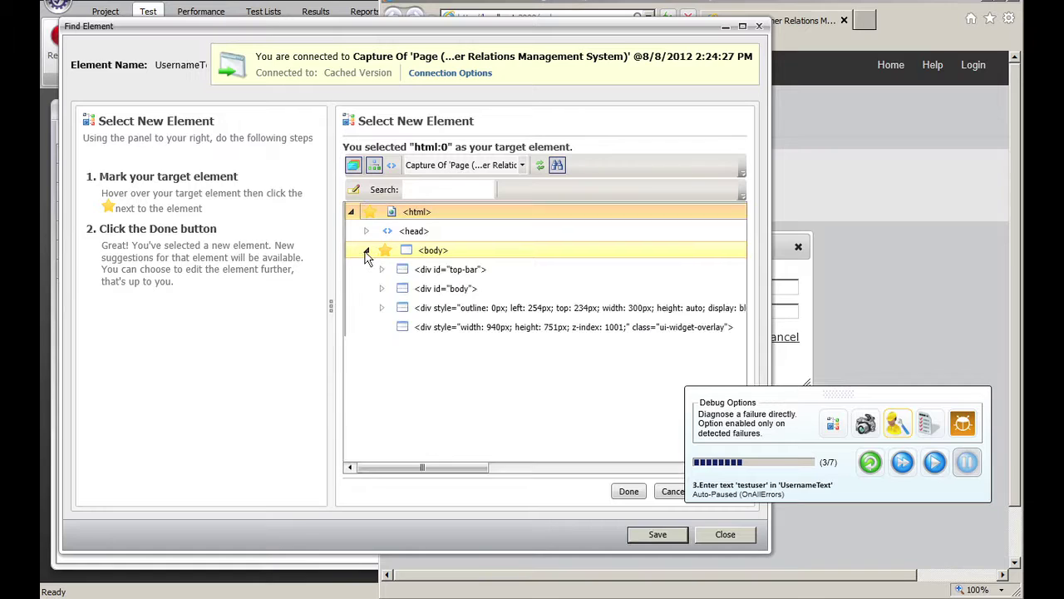
click(383, 288)
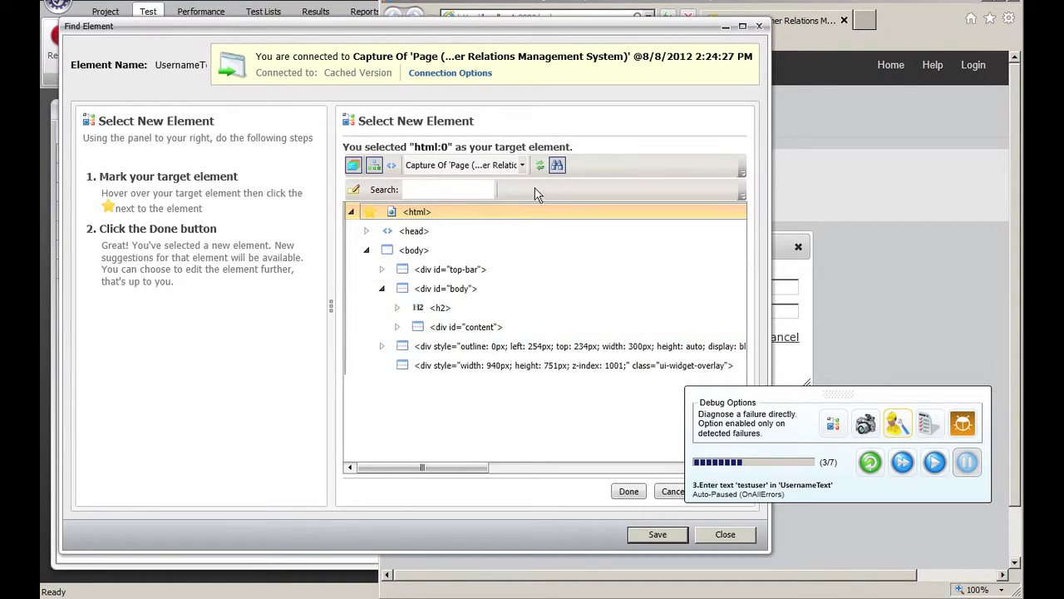
click(465, 190)
text(usernam)
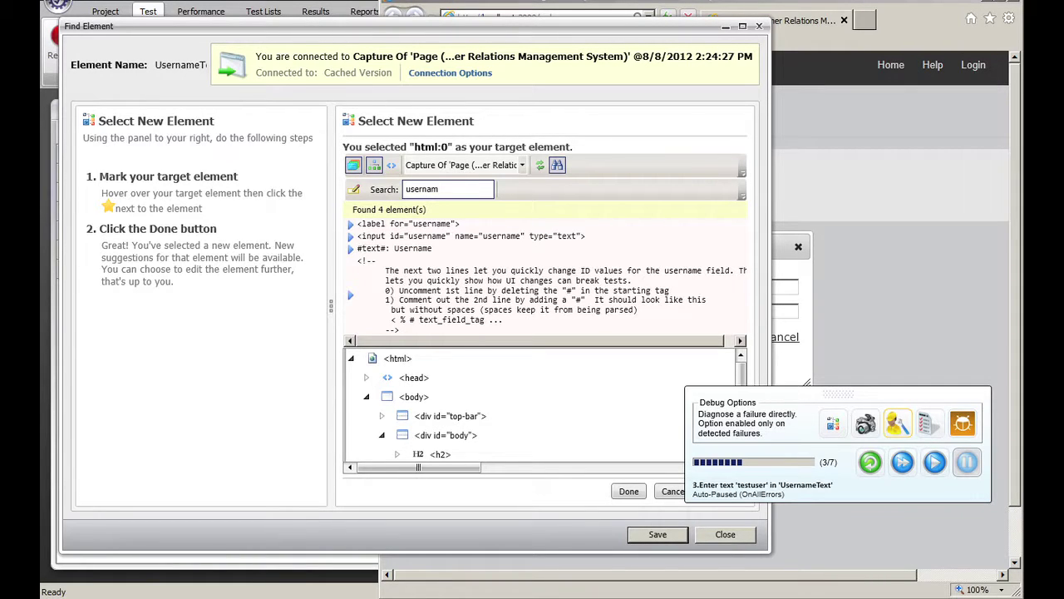
click(420, 236)
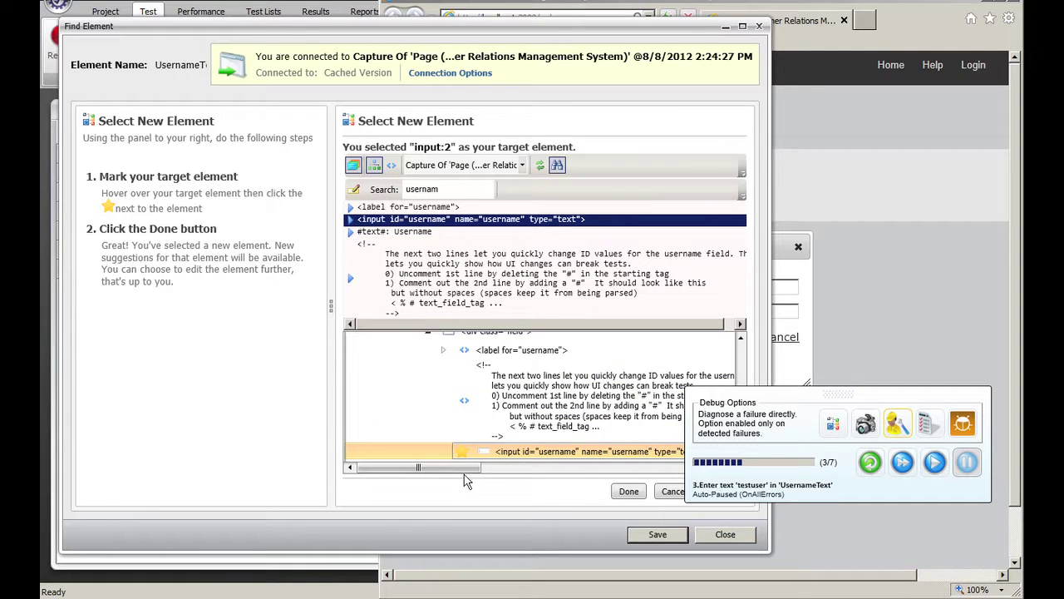
drag(468, 475, 501, 474)
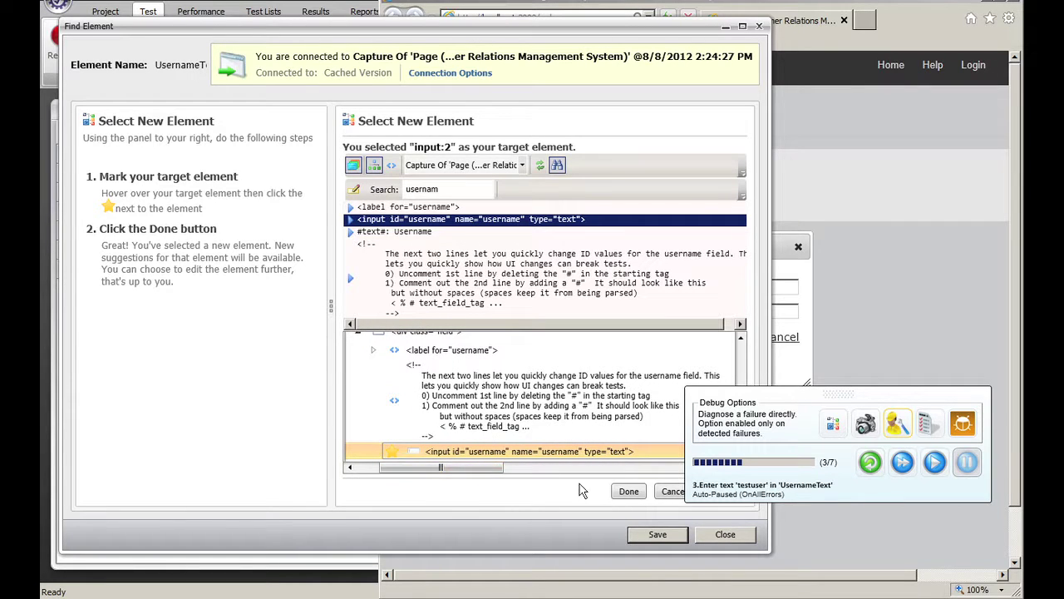
click(628, 491)
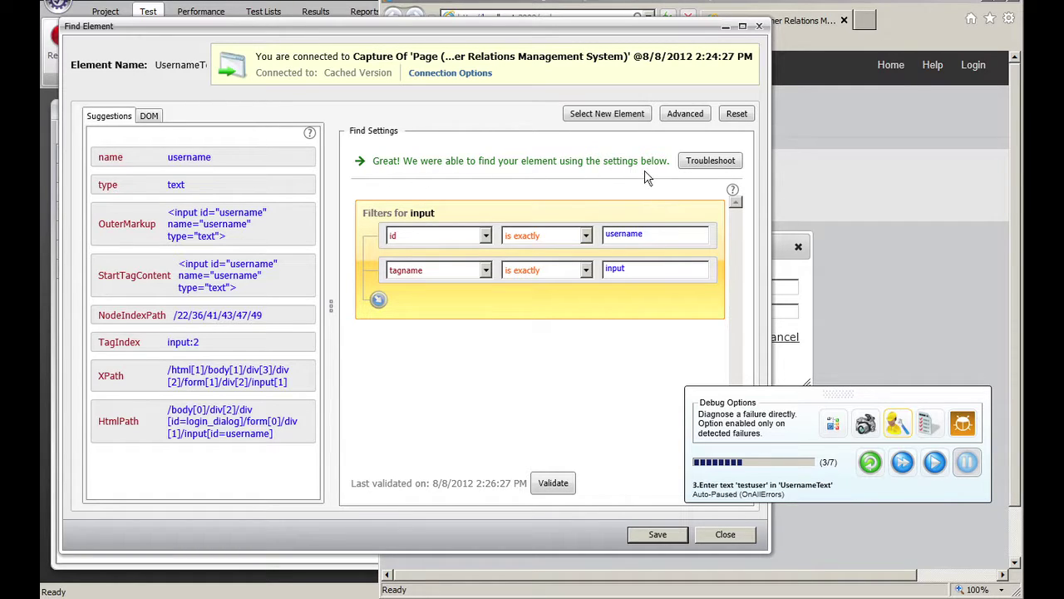
click(649, 535)
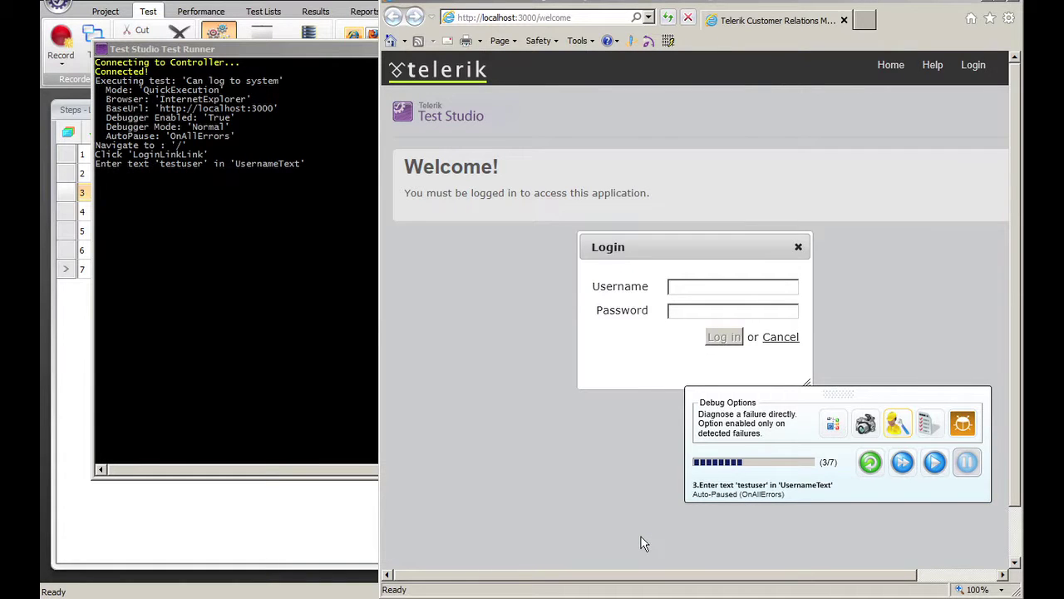
Retry the paused username entry step, and continue the test execution to its end
click(871, 464)
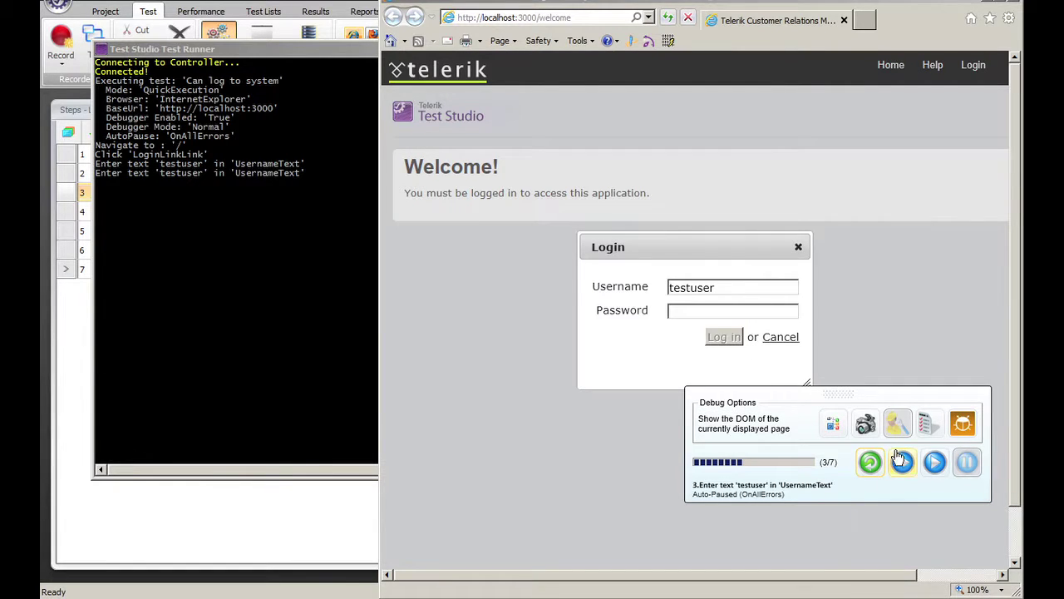
click(937, 464)
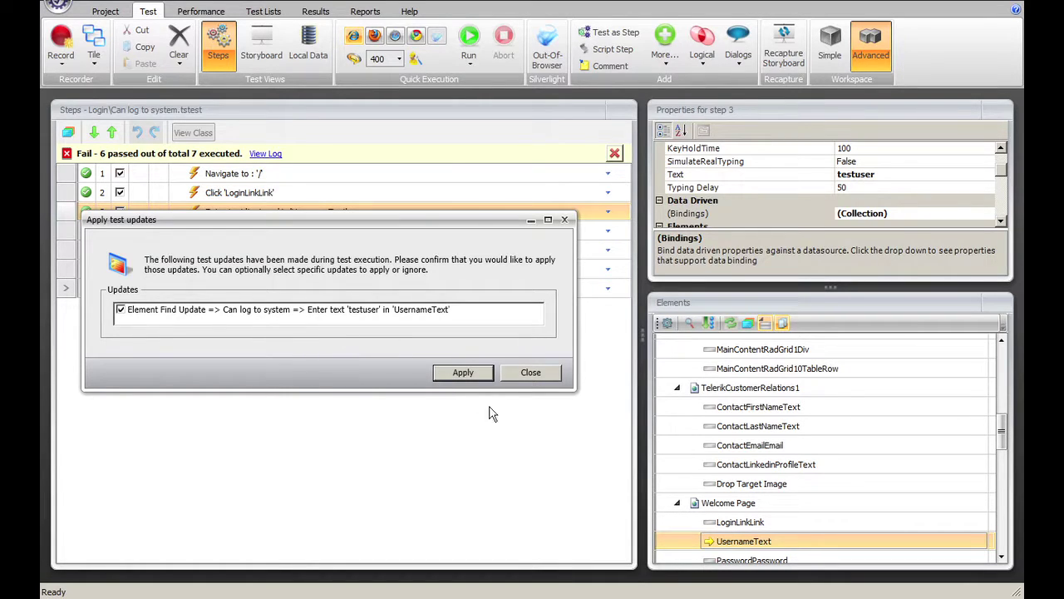
Apply the UsernameText find update to all test steps that use the element, and close the updates dialog
click(483, 374)
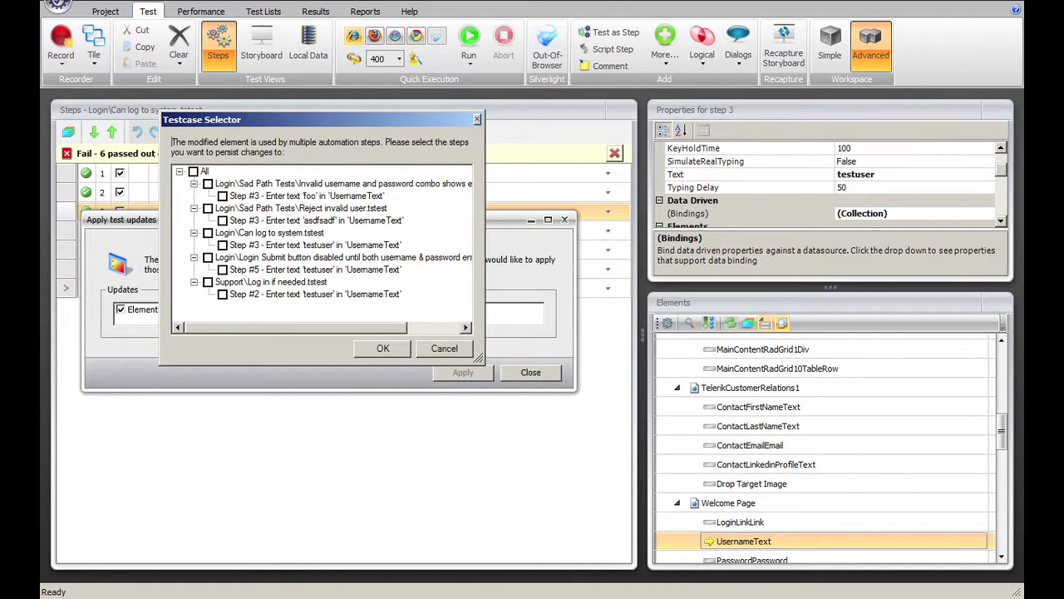
click(193, 172)
click(381, 349)
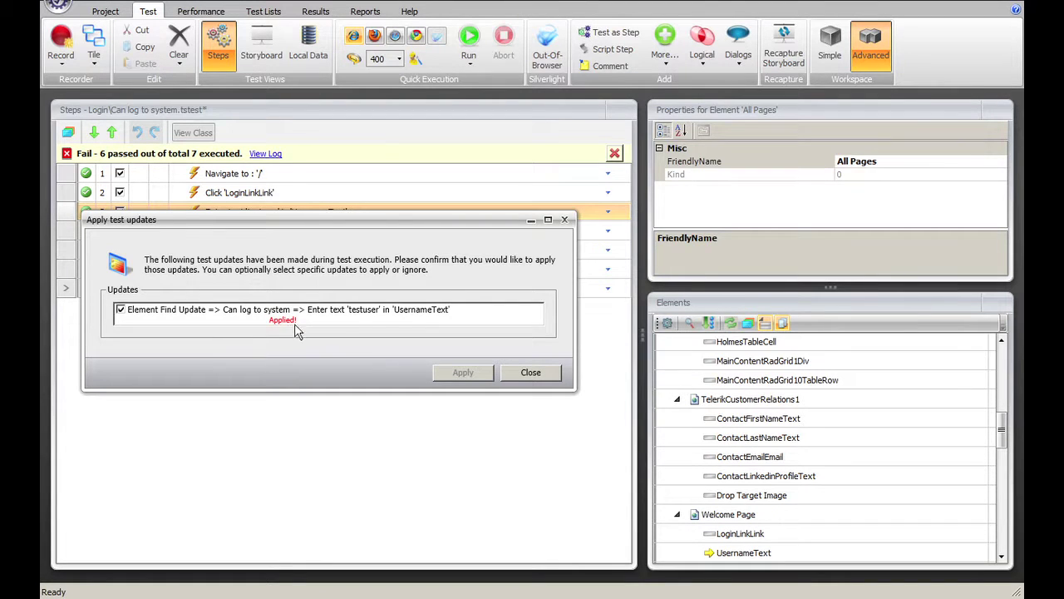
click(504, 374)
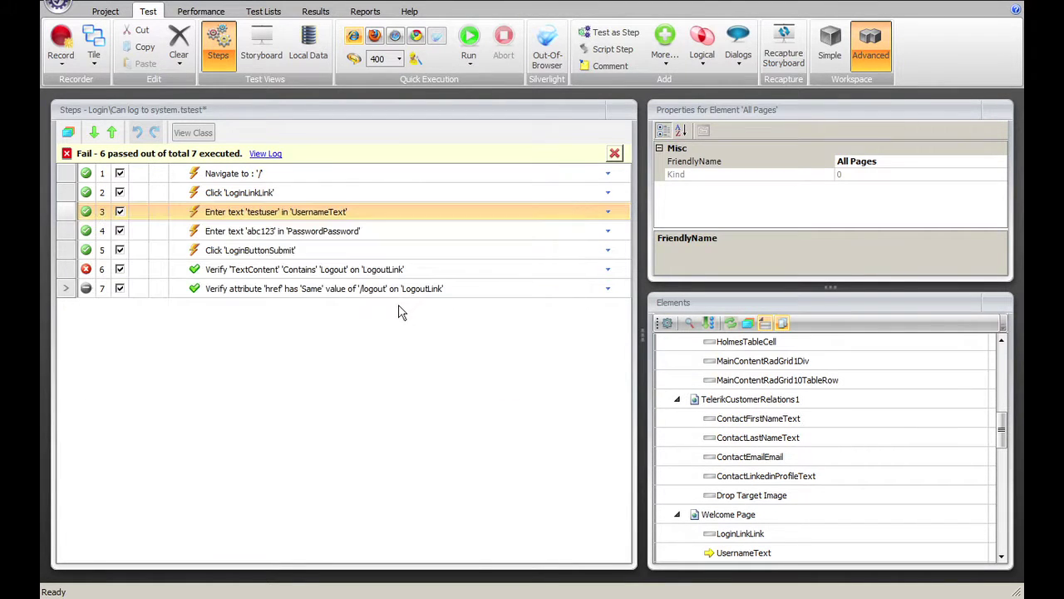
Run the updated login test again
click(469, 42)
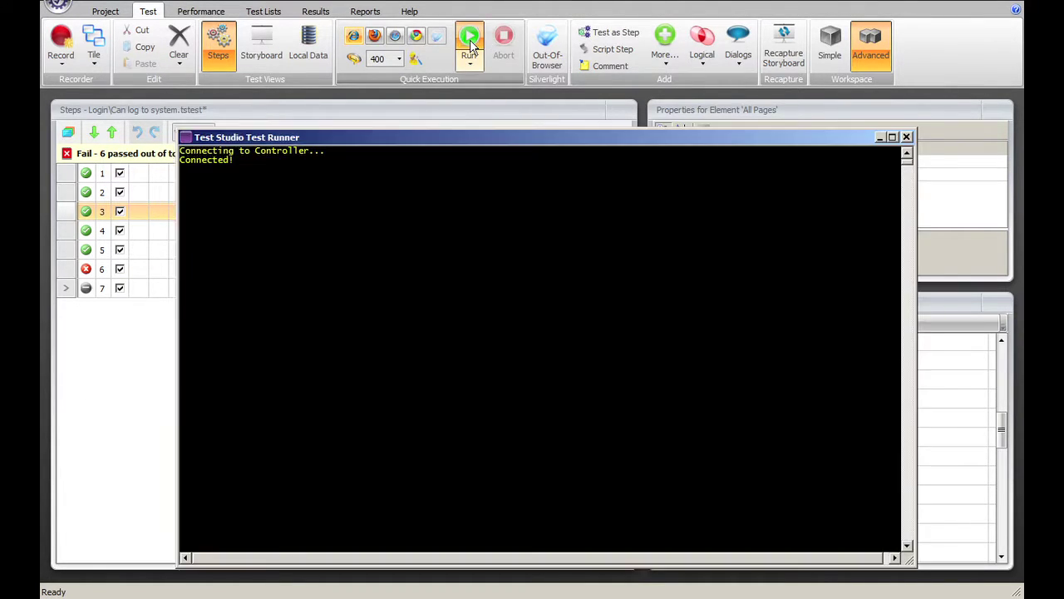